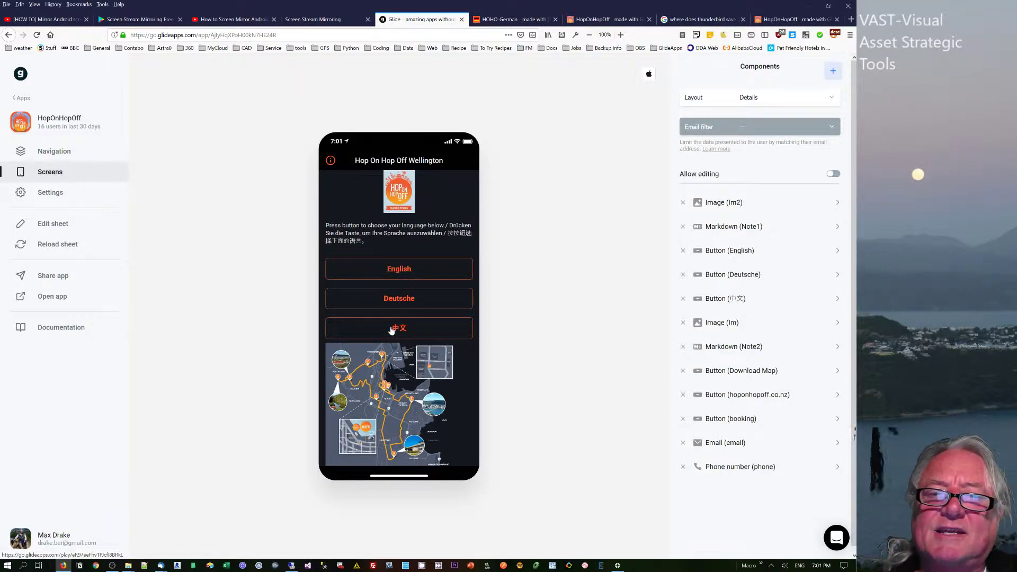
Preview the HOHO German app's Wellington Zoo details and its Dienstleistungen services list.
{"action": "left_click", "coordinate": [509, 19]}
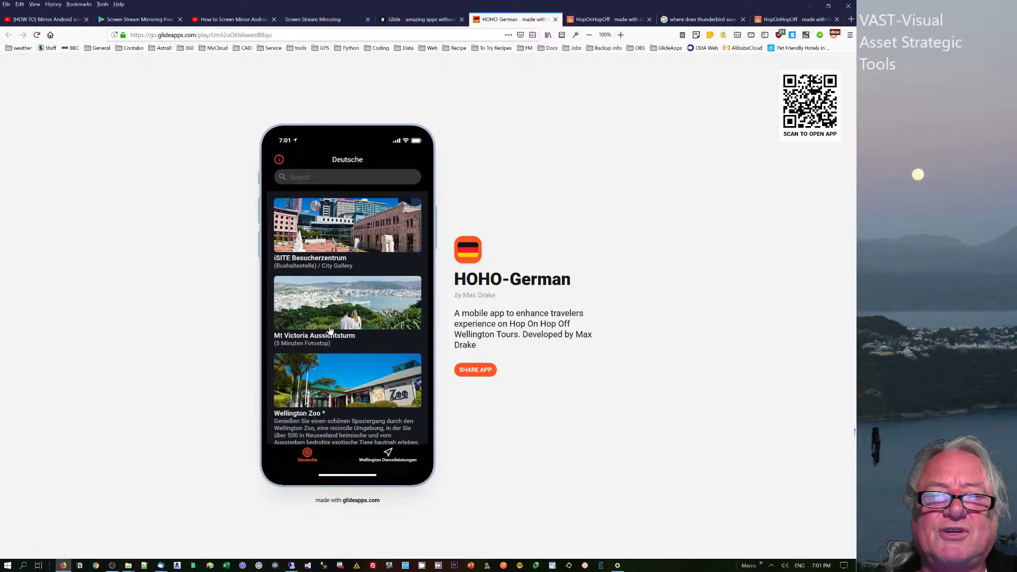
{"action": "left_click", "coordinate": [319, 398]}
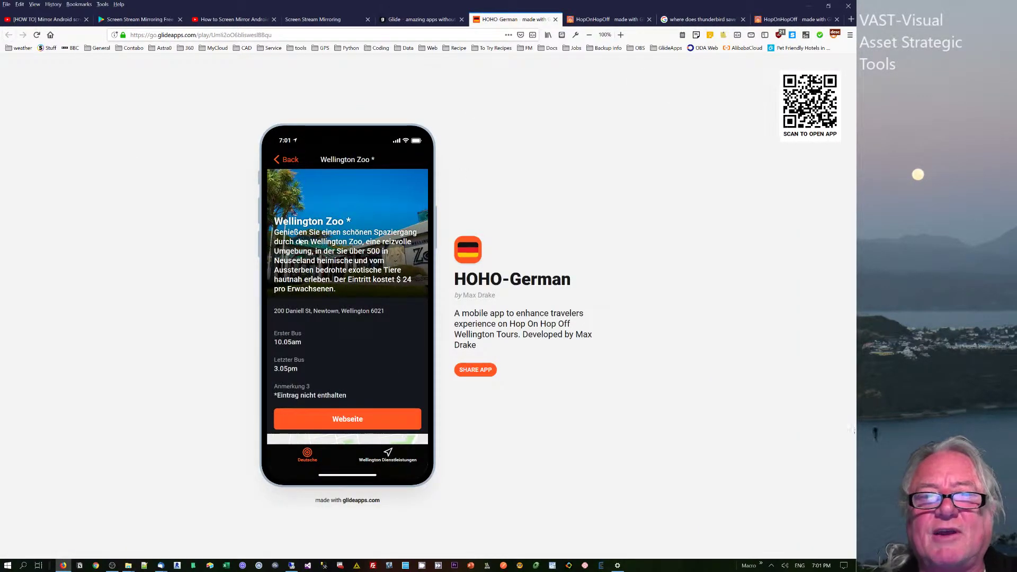
{"action": "scroll", "coordinate": [360, 372], "scroll_direction": "down", "scroll_amount": 3}
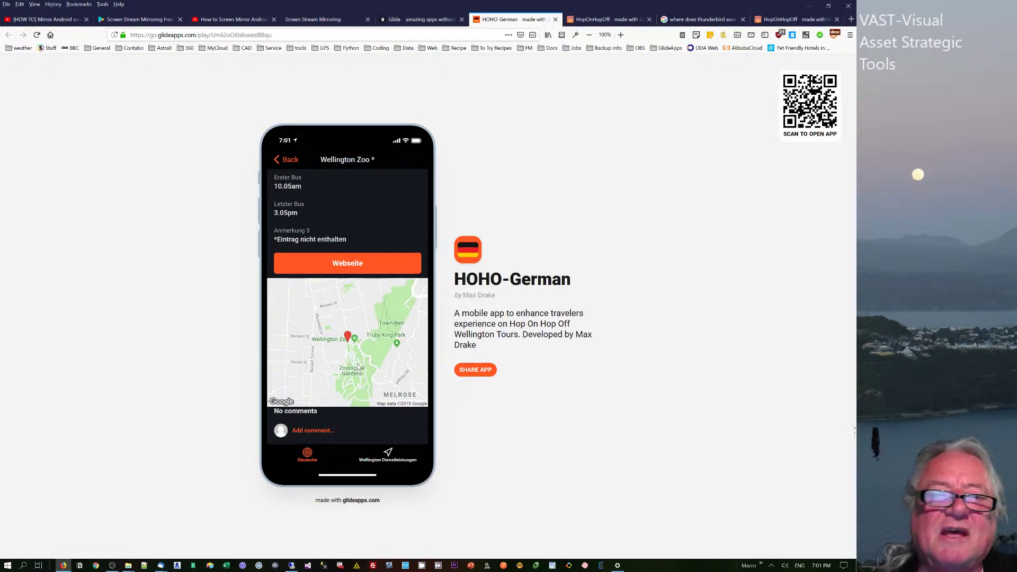
{"action": "scroll", "coordinate": [355, 347], "scroll_direction": "up", "scroll_amount": 3}
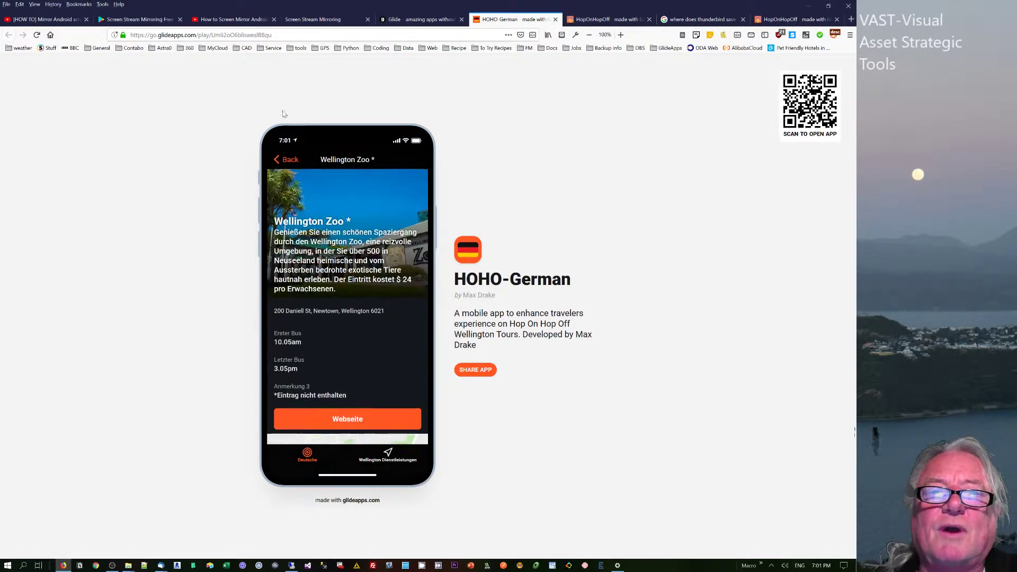
{"action": "left_click", "coordinate": [278, 161]}
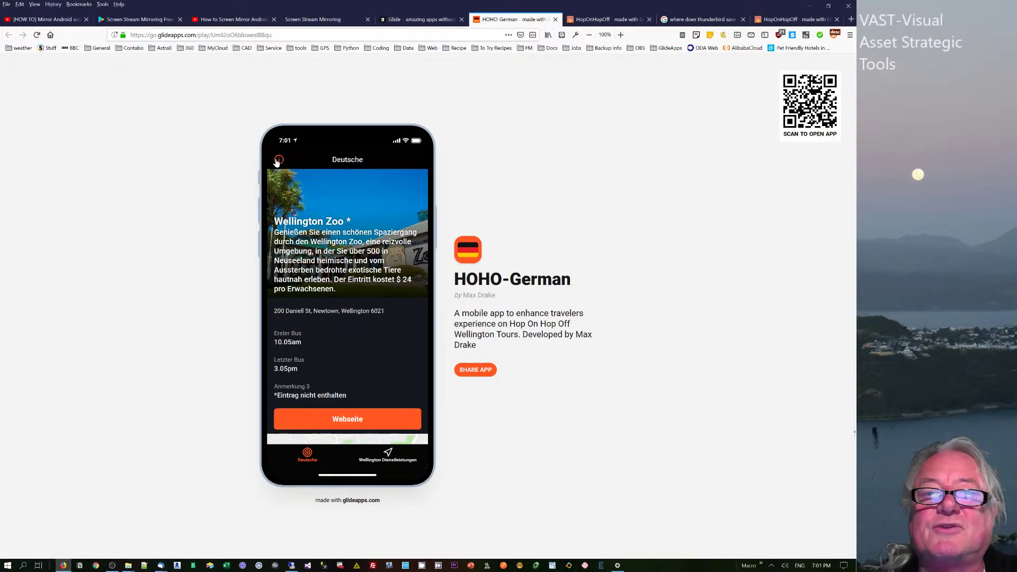
{"action": "left_click", "coordinate": [388, 452]}
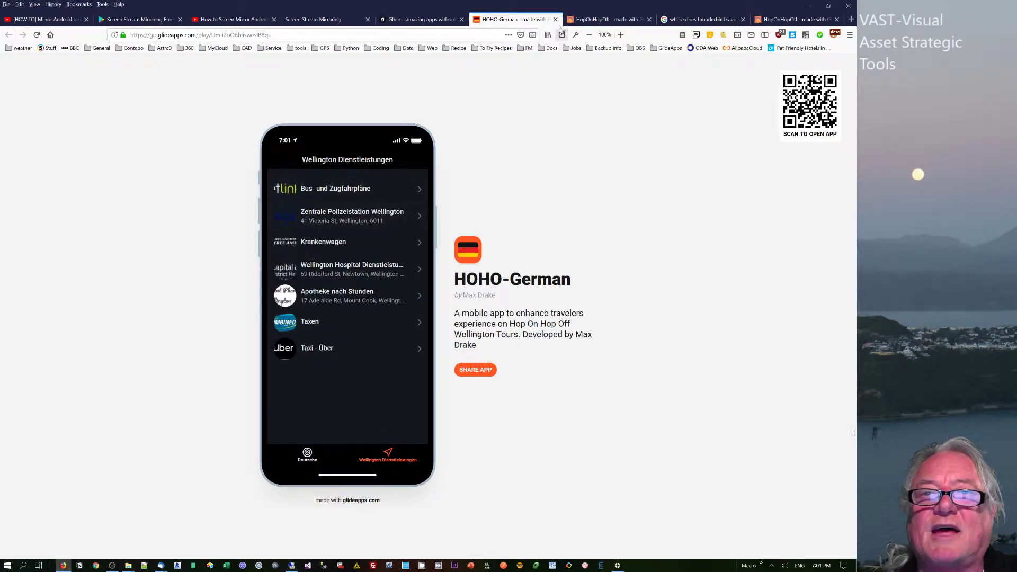
Copy the HopOnHopOff app's share link from the Glide editor.
{"action": "left_click", "coordinate": [418, 21]}
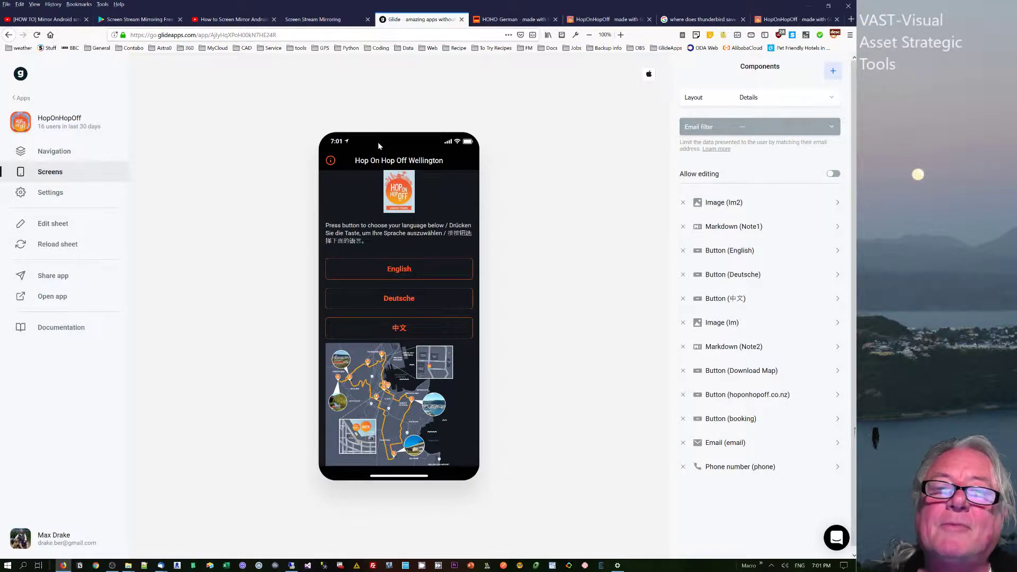
{"action": "left_click", "coordinate": [330, 160]}
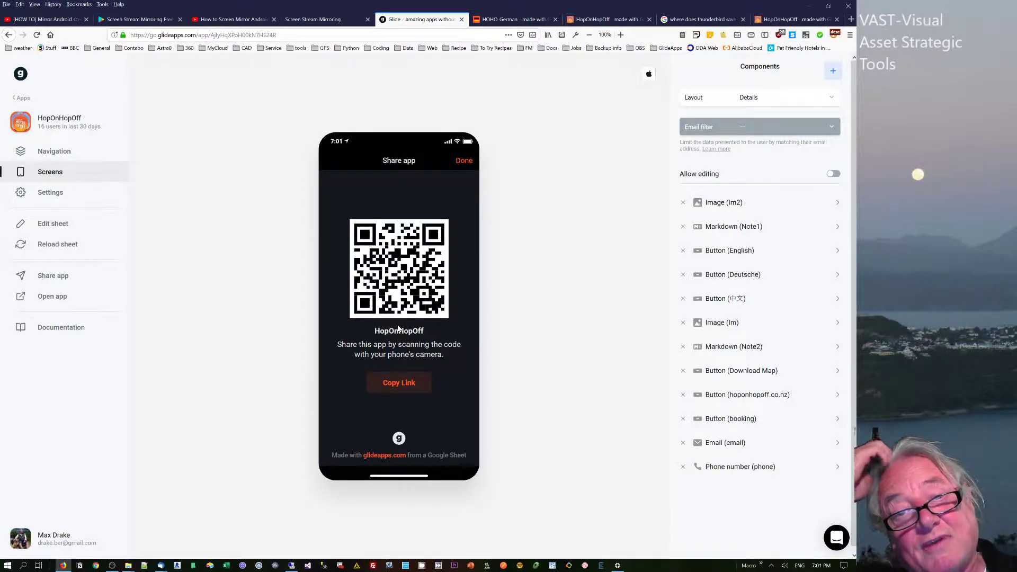
{"action": "left_click", "coordinate": [405, 382]}
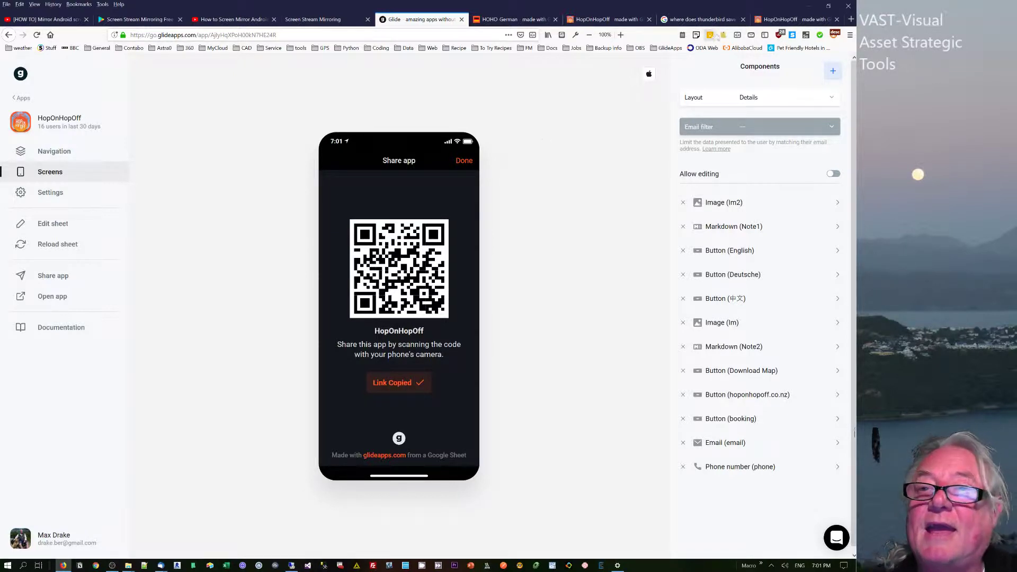
Load the copied HopOnHopOff link in a new browser tab to view its play page.
{"action": "left_click", "coordinate": [851, 19]}
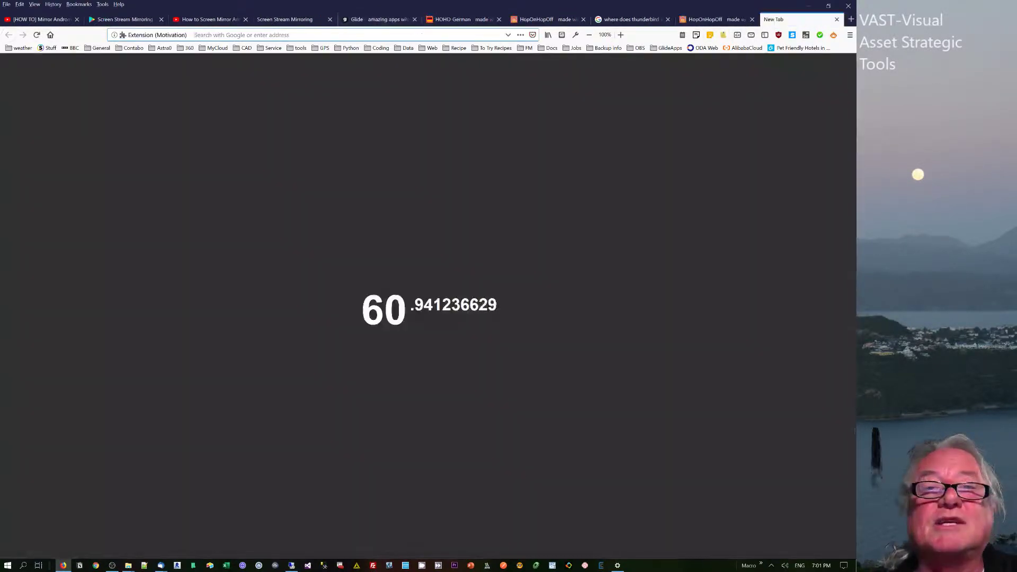
{"action": "key", "text": "ctrl+v"}
{"action": "key", "text": "Return"}
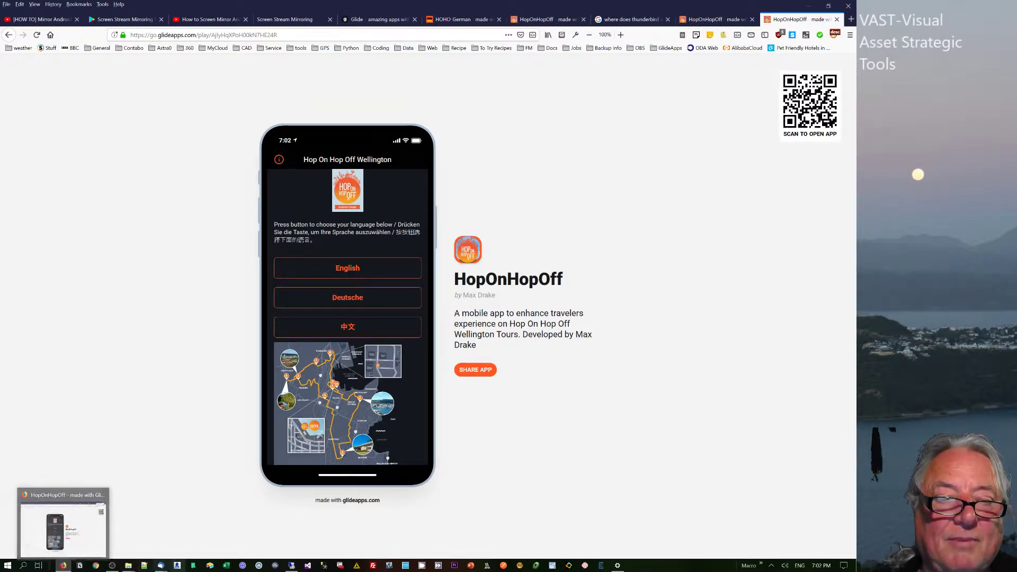
Move the compose window aside and delete the nine 'Auto: Hoho50' replies from the inbox.
{"action": "mouse_move", "coordinate": [159, 566]}
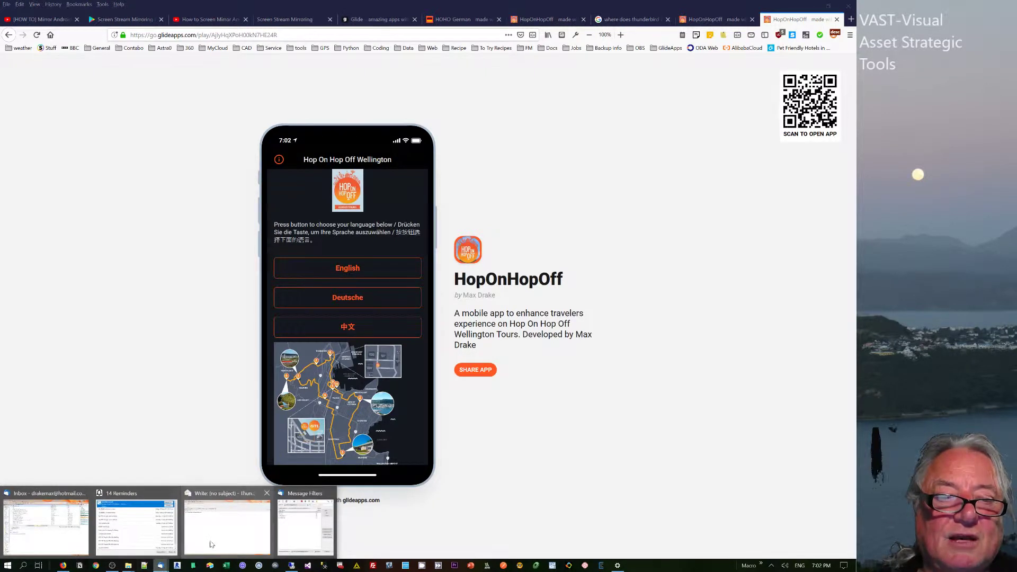
{"action": "left_click", "coordinate": [227, 525]}
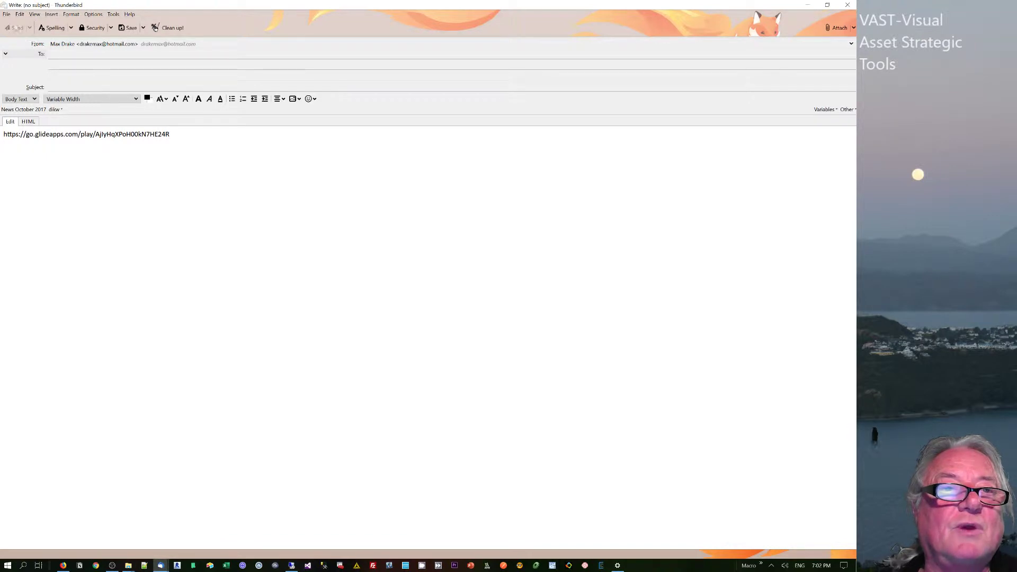
{"action": "left_click", "coordinate": [808, 7]}
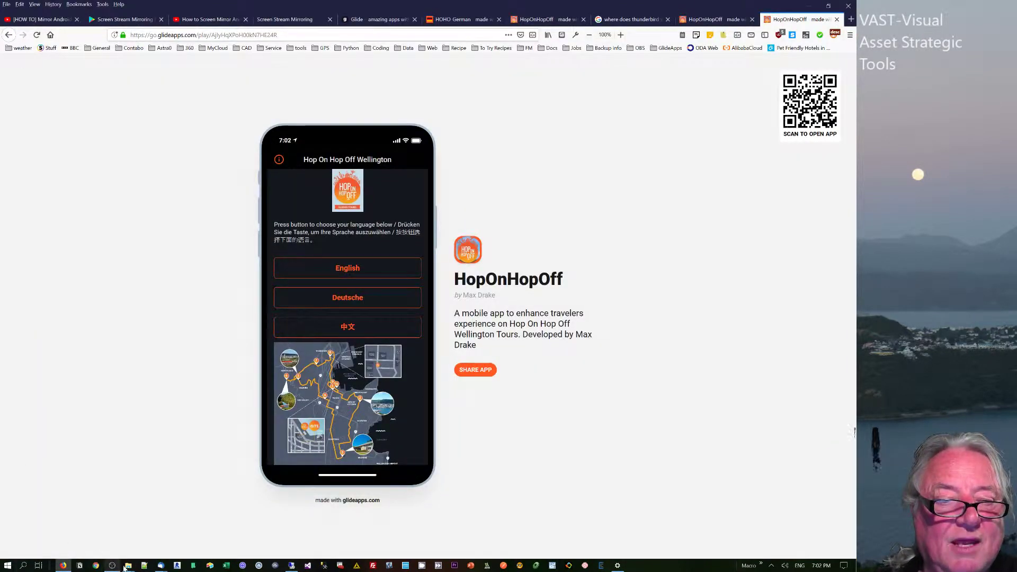
{"action": "left_click", "coordinate": [163, 565]}
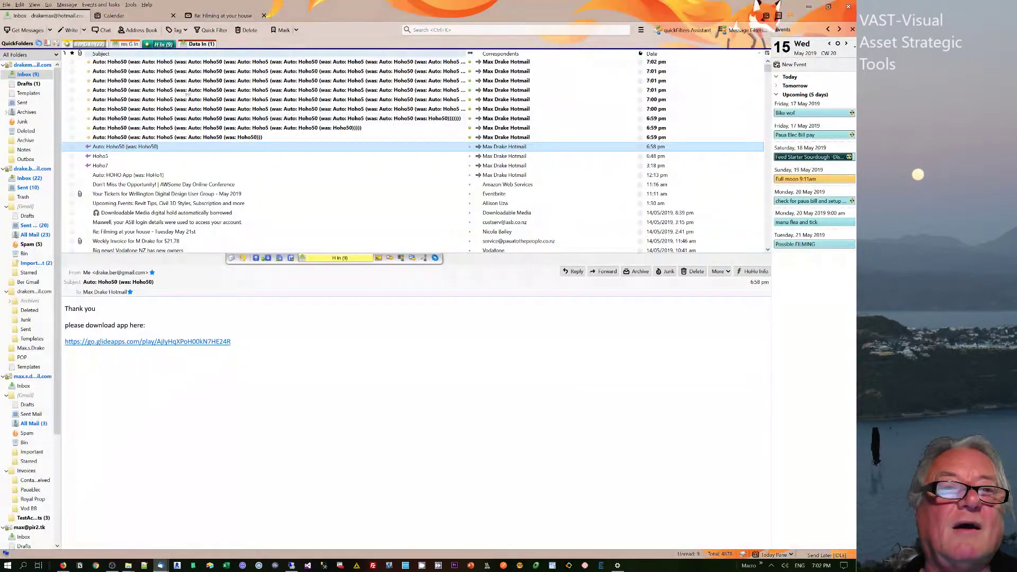
{"action": "left_click", "coordinate": [210, 63]}
{"action": "left_click", "coordinate": [174, 139], "text": "shift"}
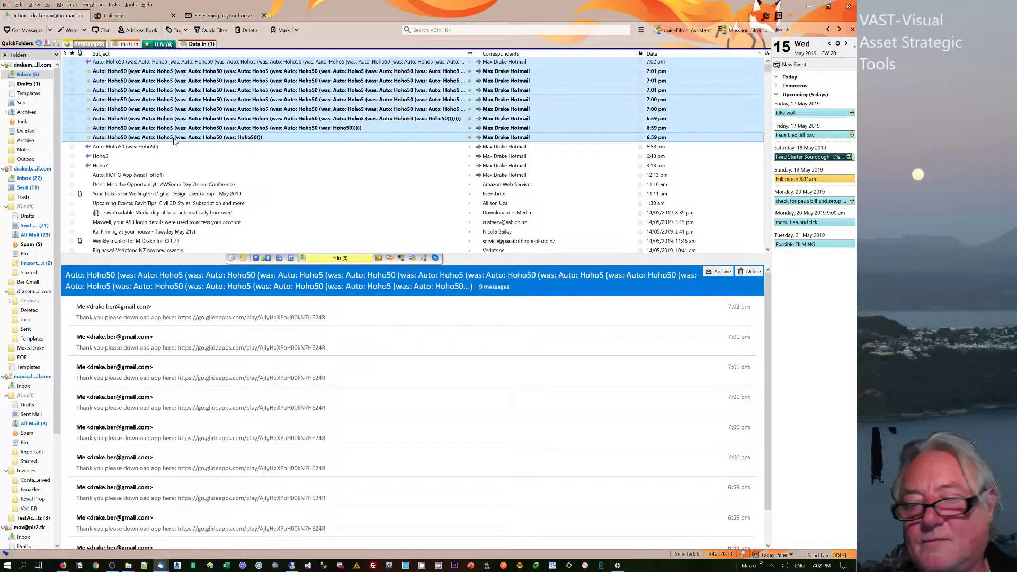
{"action": "key", "text": "Delete"}
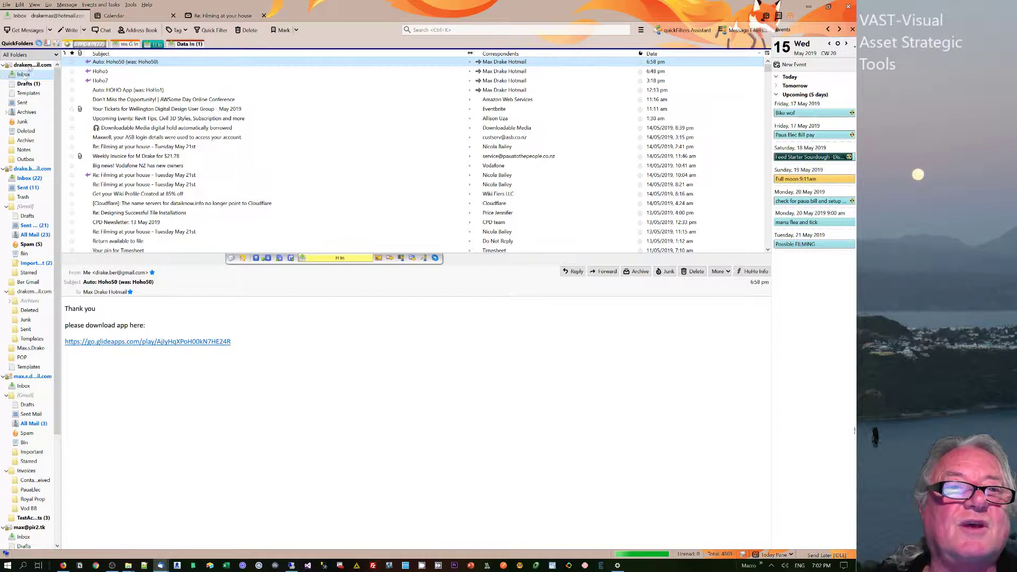
Draft a new message with subject Hoho24 and body 'Here is app link:', then minimize it.
{"action": "left_click", "coordinate": [72, 31]}
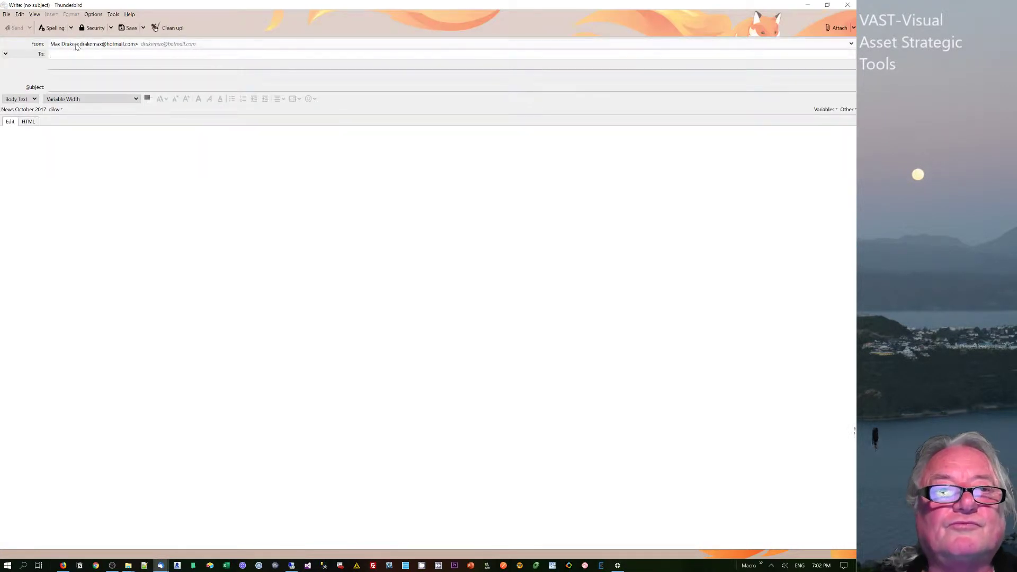
{"action": "key", "text": "Tab"}
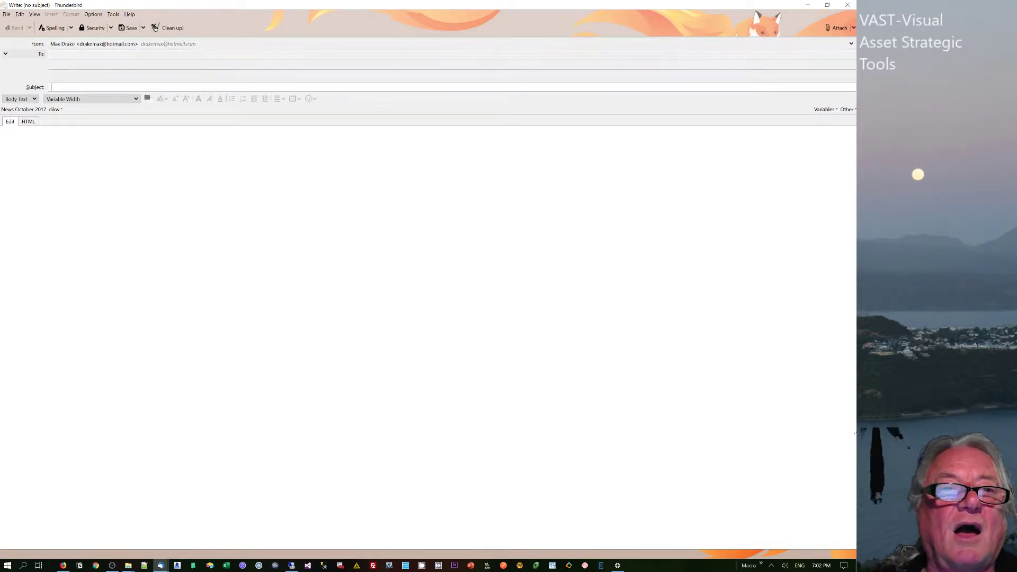
{"action": "type", "text": "Hoh"}
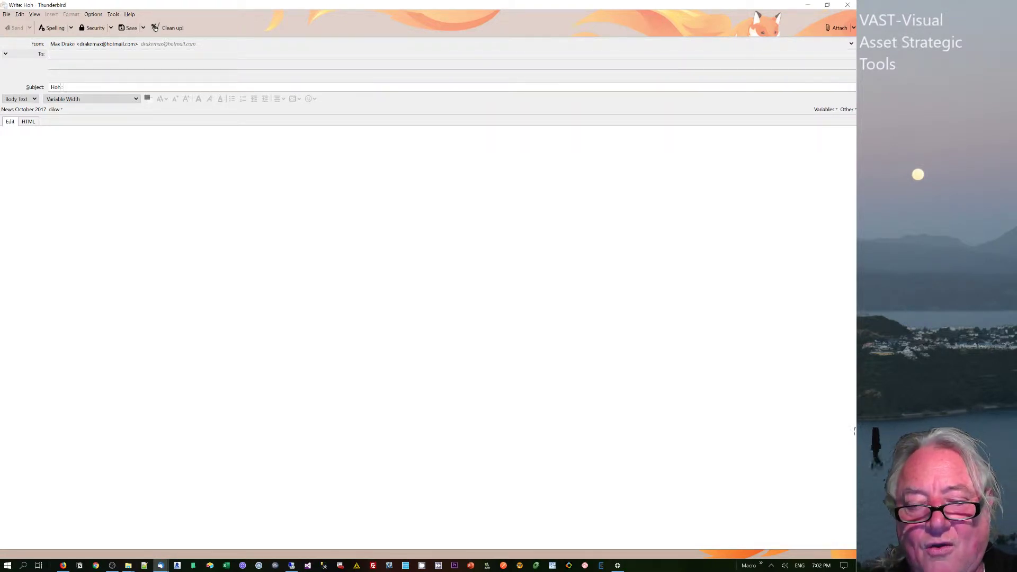
{"action": "type", "text": "o24"}
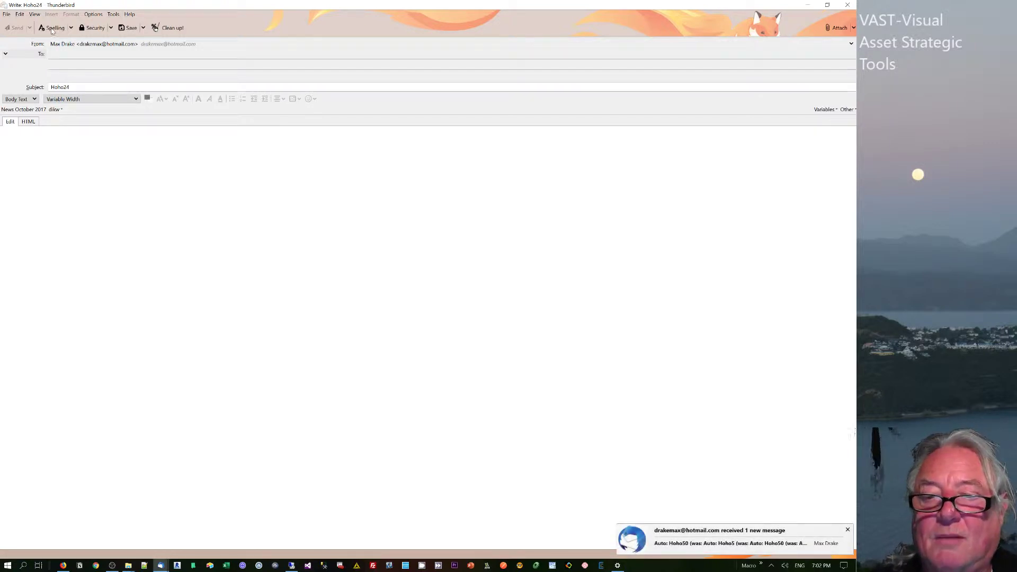
{"action": "left_click", "coordinate": [68, 53]}
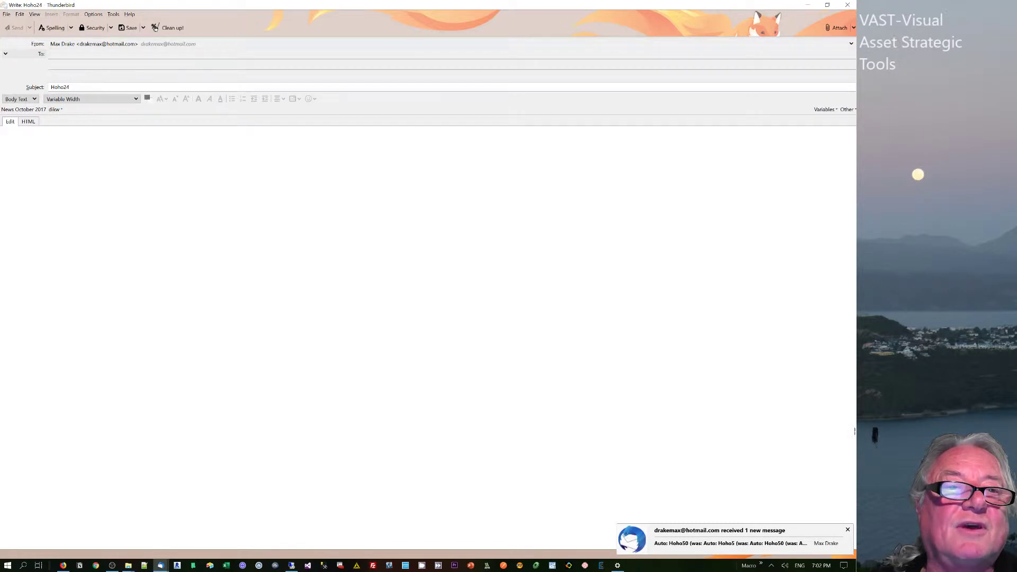
{"action": "left_click", "coordinate": [3, 133]}
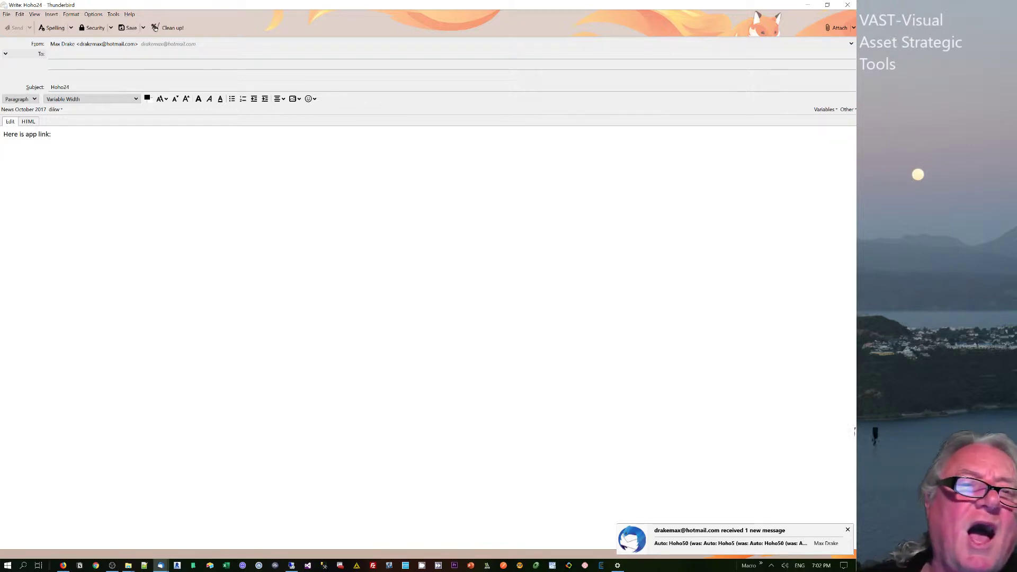
{"action": "left_click", "coordinate": [807, 5]}
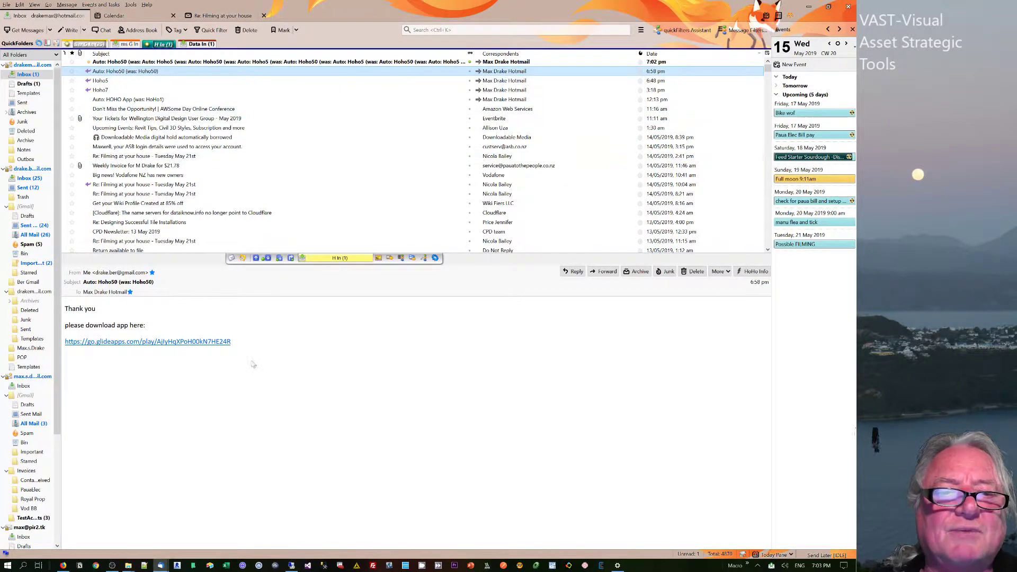
Select the glideapps link in the earlier reply and return to the Hoho24 draft.
{"action": "left_click_drag", "start_coordinate": [251, 343], "coordinate": [43, 347]}
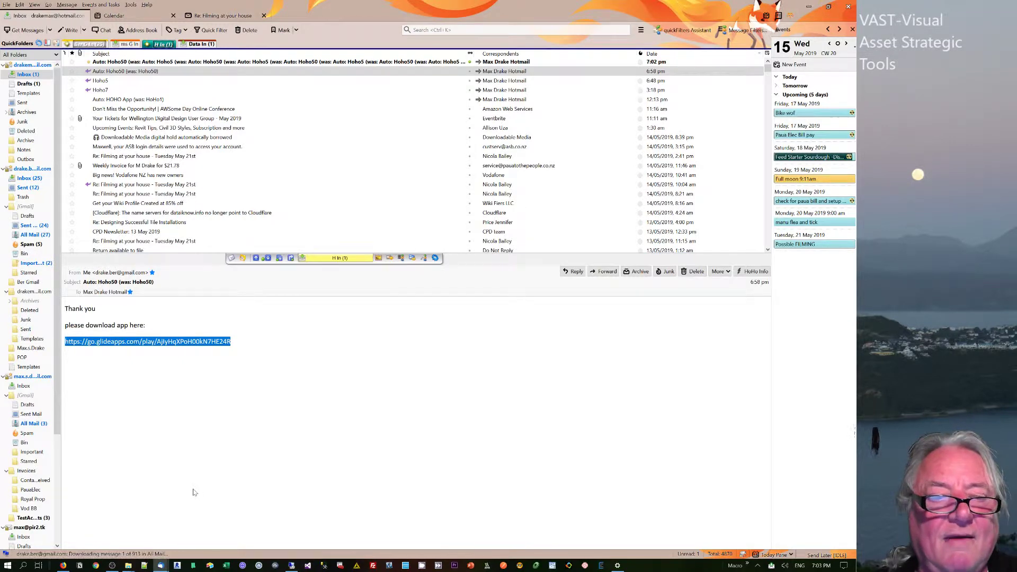
{"action": "mouse_move", "coordinate": [160, 562]}
{"action": "left_click", "coordinate": [304, 524]}
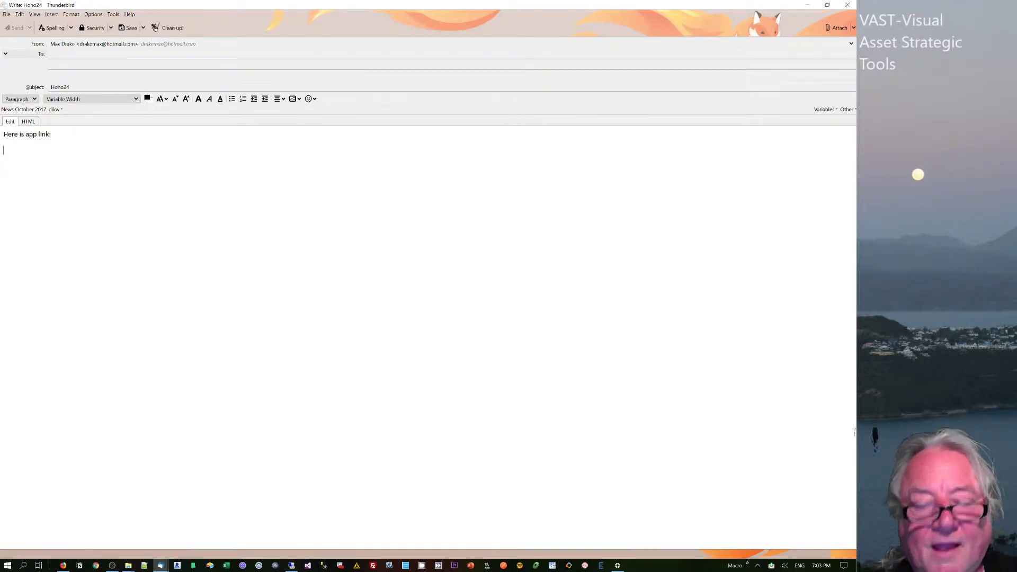
Paste the Glide app link into the Hoho24 body, save it as a template, and close it.
{"action": "key", "text": "ctrl+v"}
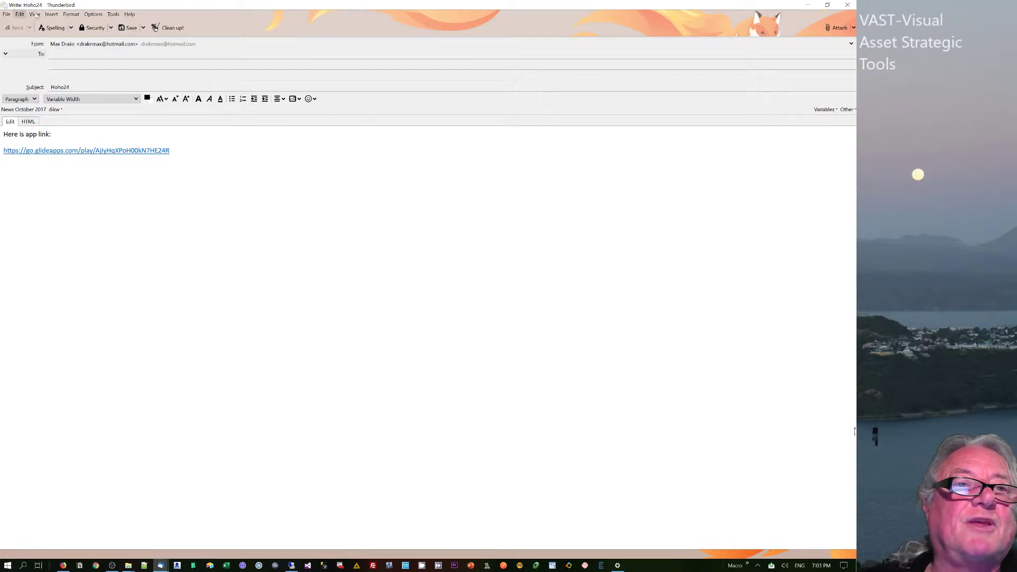
{"action": "left_click", "coordinate": [7, 14]}
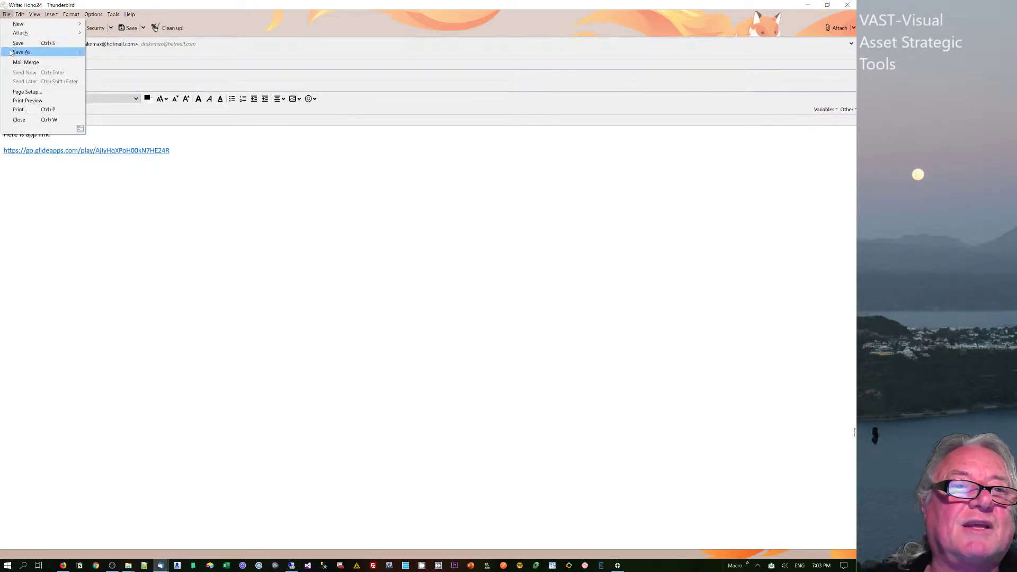
{"action": "mouse_move", "coordinate": [13, 52]}
{"action": "left_click", "coordinate": [87, 73]}
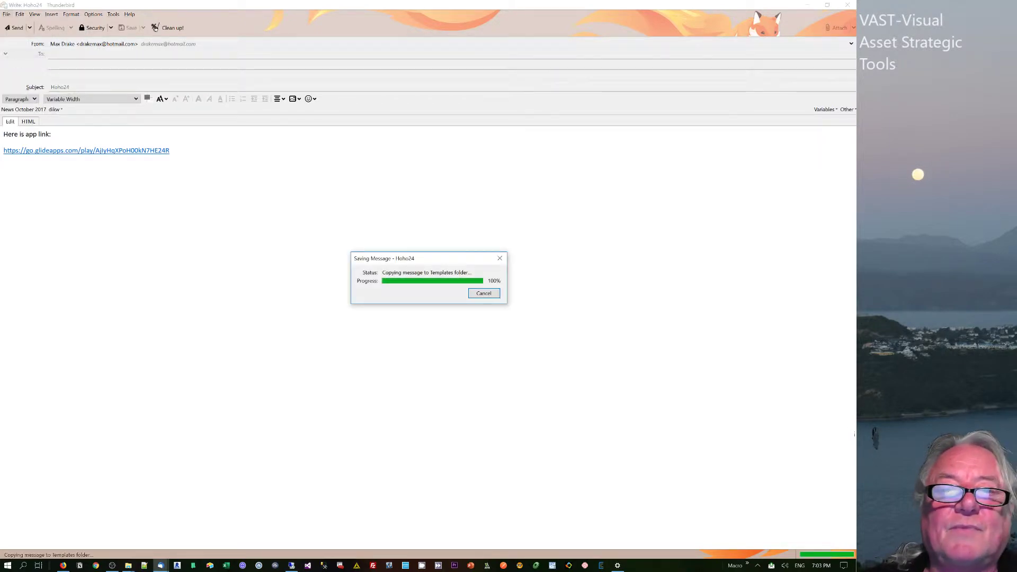
{"action": "key", "text": "ctrl+w"}
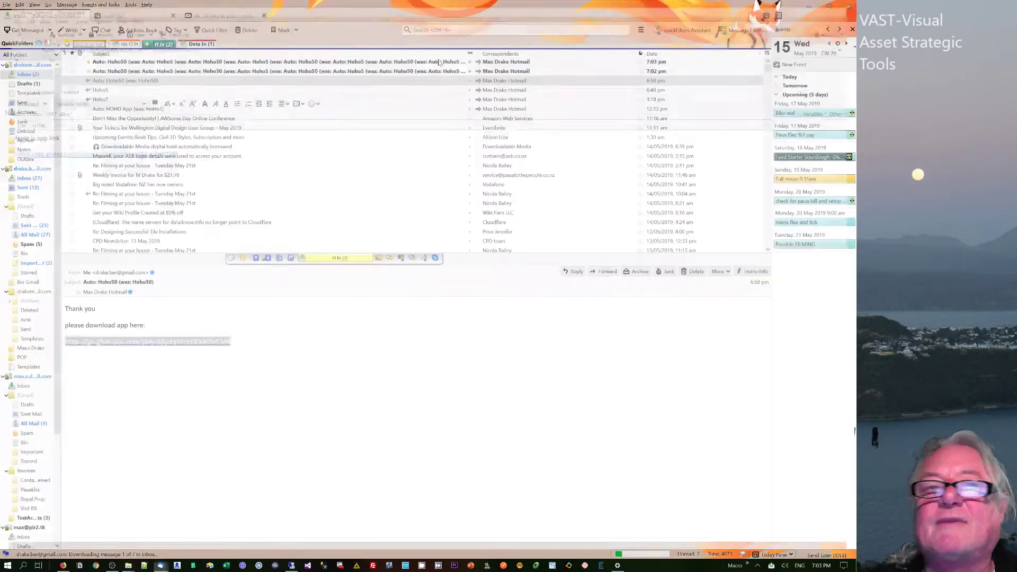
Open Message Filters showing the Hotmail account's filters.
{"action": "left_click", "coordinate": [131, 5]}
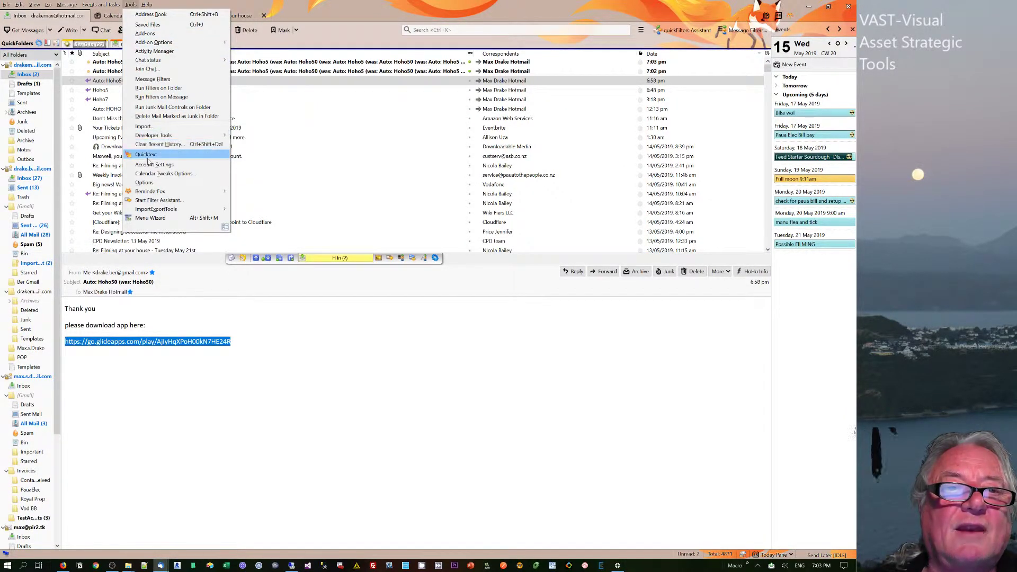
{"action": "left_click", "coordinate": [152, 79]}
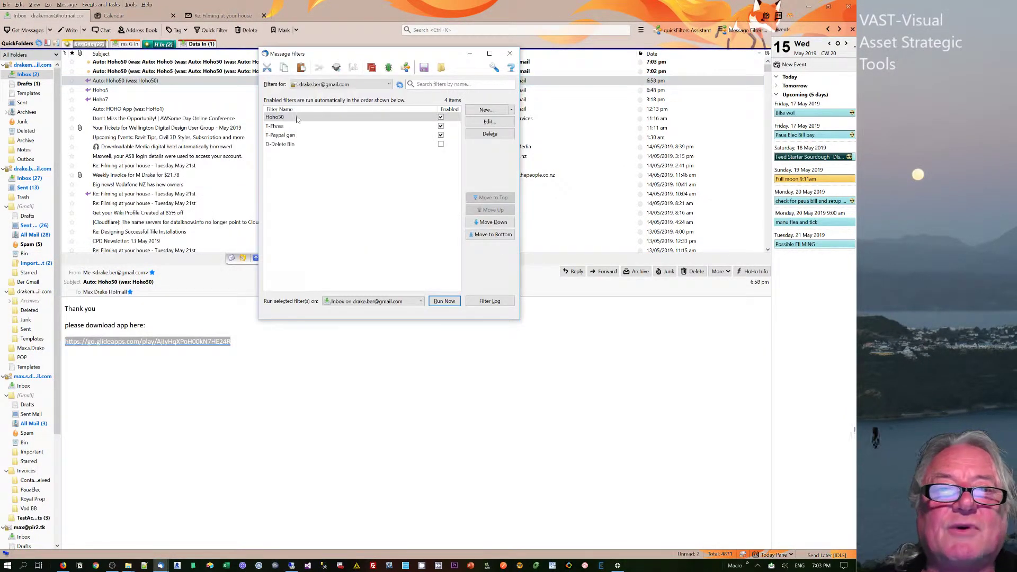
{"action": "left_click", "coordinate": [357, 87]}
{"action": "left_click", "coordinate": [347, 93]}
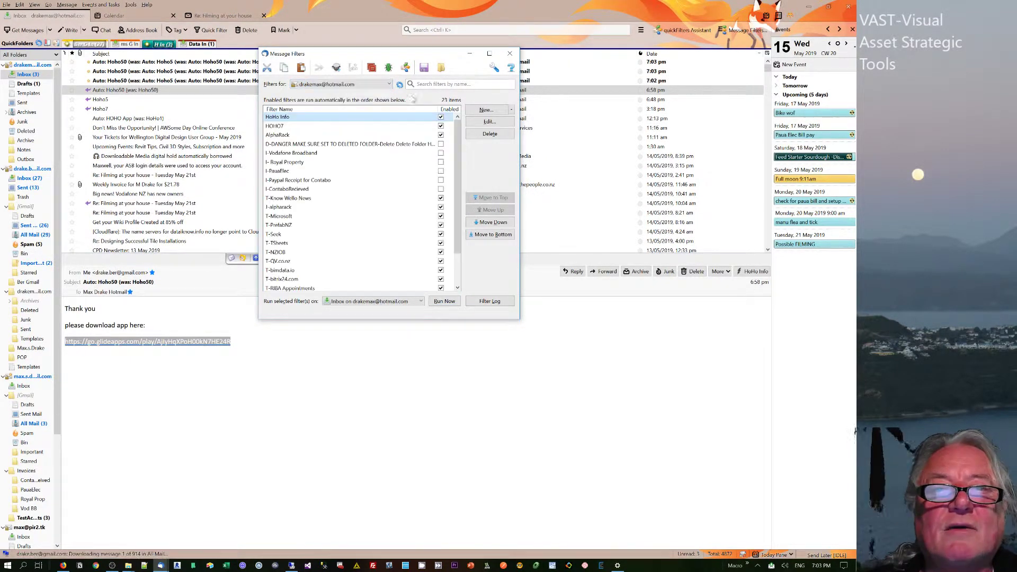
Create a Hoho24 filter: subject contains Hoho24, action Reply with Template Hoho24.
{"action": "left_click", "coordinate": [486, 110]}
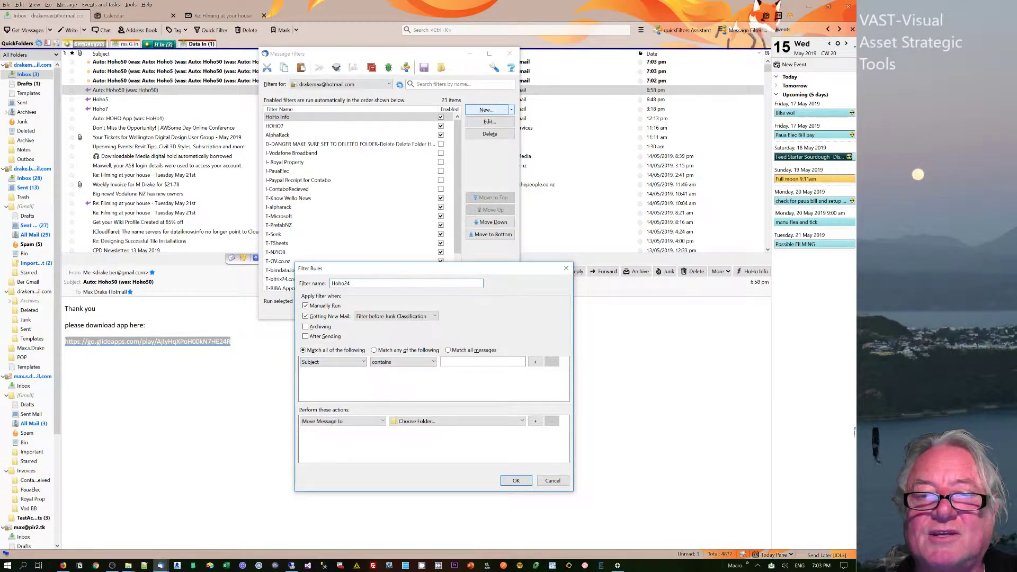
{"action": "type", "text": "Hoho24"}
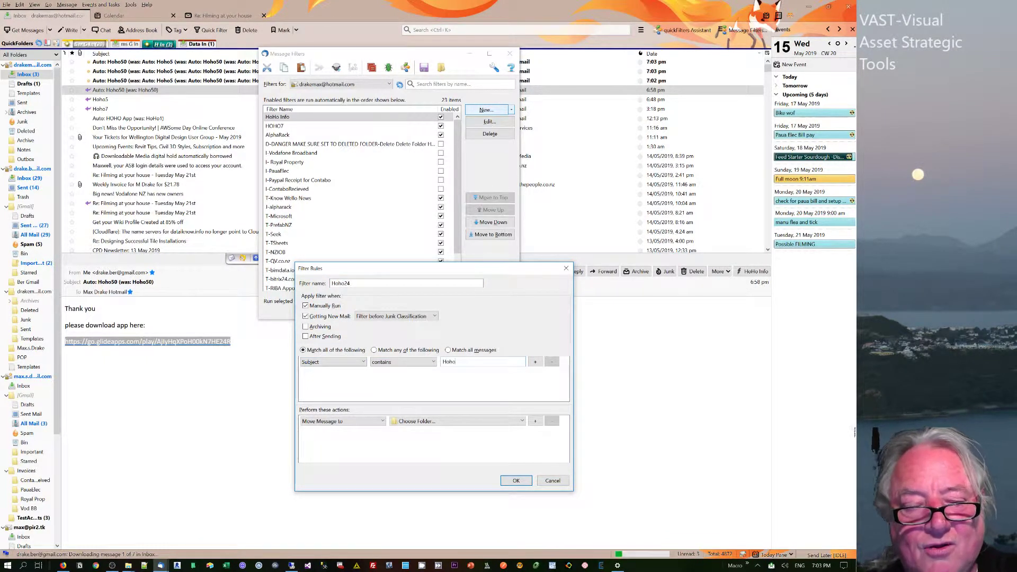
{"action": "left_click", "coordinate": [360, 421]}
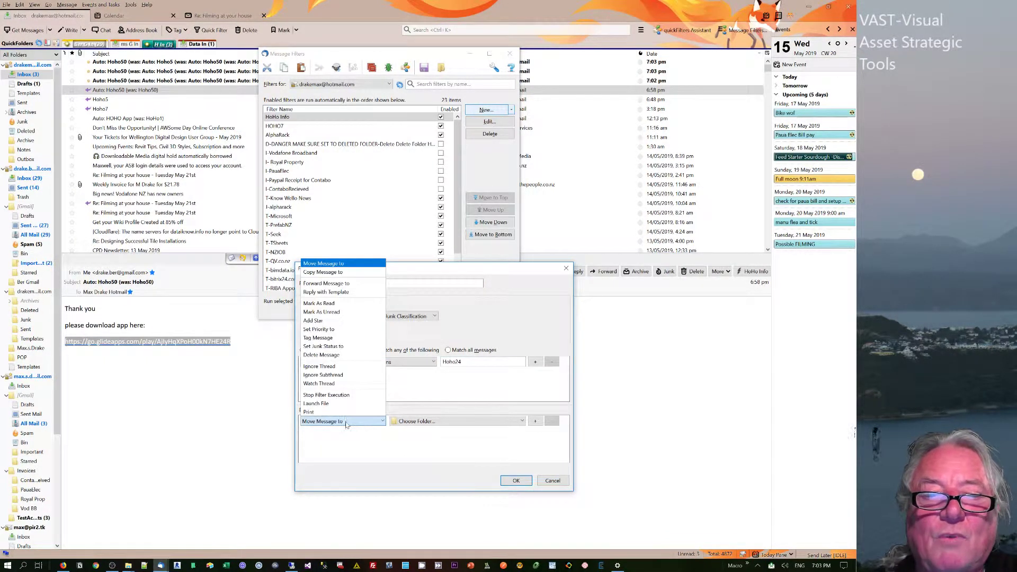
{"action": "left_click", "coordinate": [326, 292]}
{"action": "left_click", "coordinate": [424, 422]}
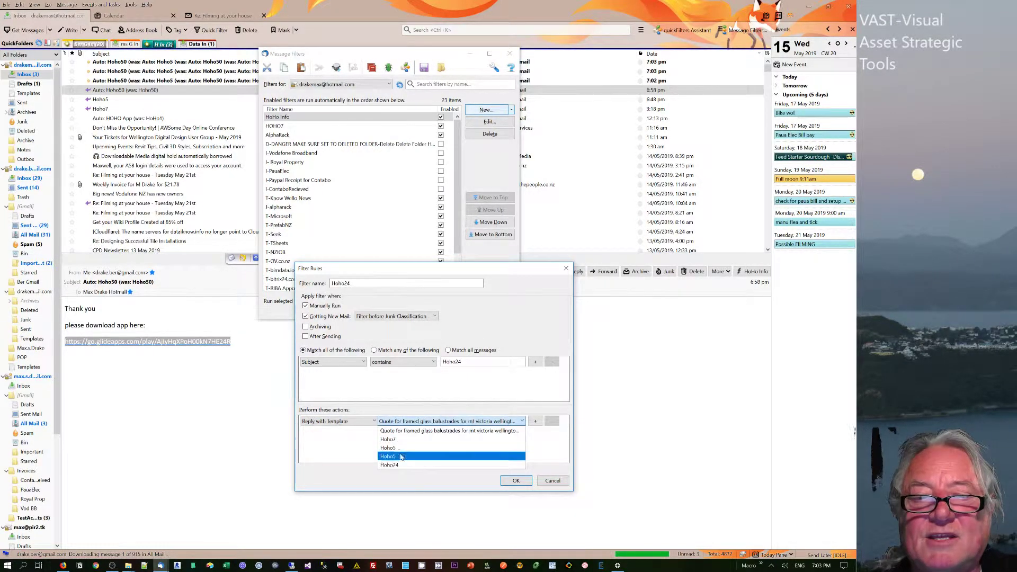
{"action": "left_click", "coordinate": [376, 460]}
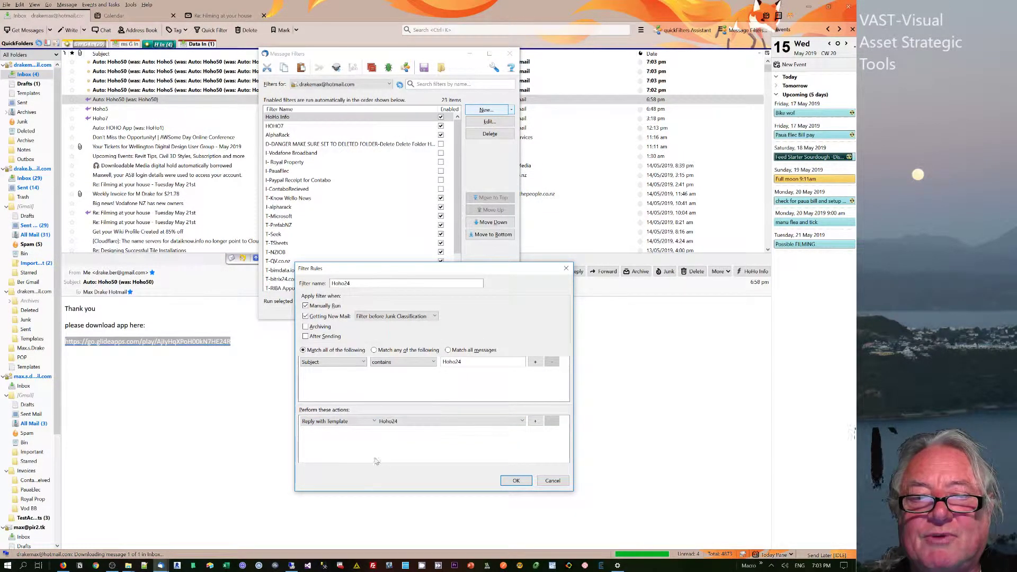
{"action": "left_click", "coordinate": [519, 481]}
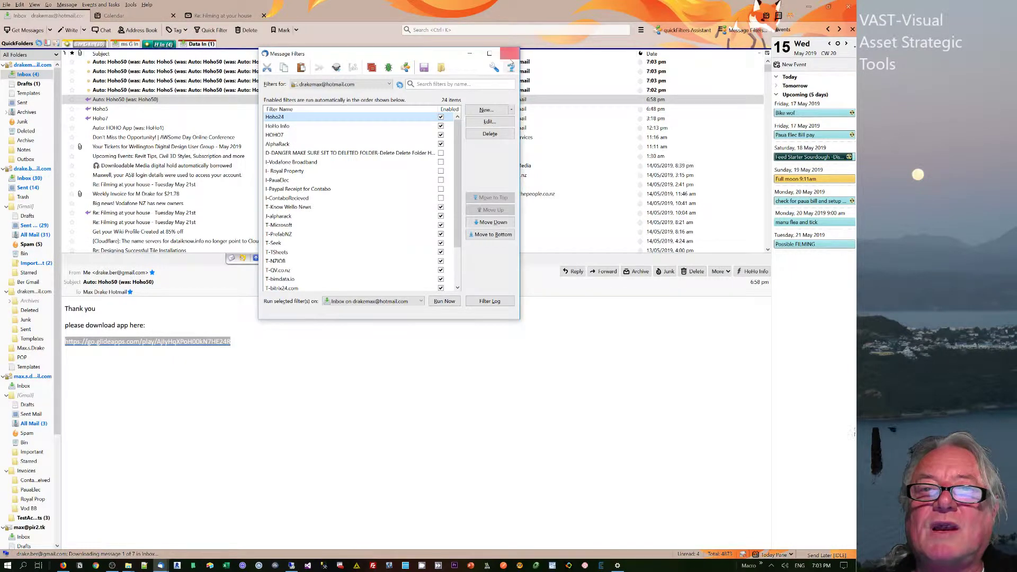
Close Message Filters and delete the old 'Auto: Hoho50' test replies from the Gmail inbox.
{"action": "left_click", "coordinate": [509, 53]}
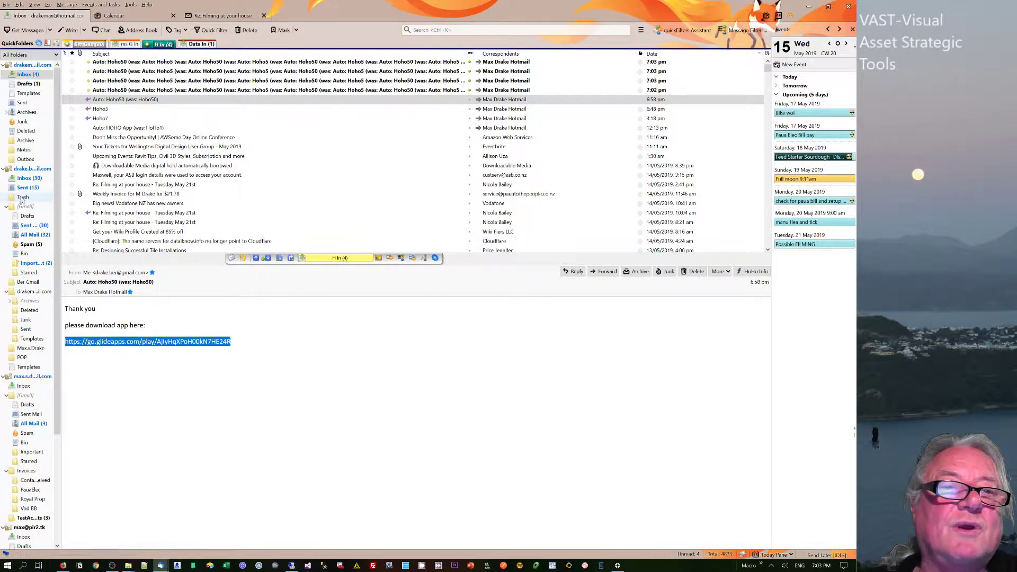
{"action": "left_click", "coordinate": [25, 179]}
{"action": "left_click", "coordinate": [91, 62]}
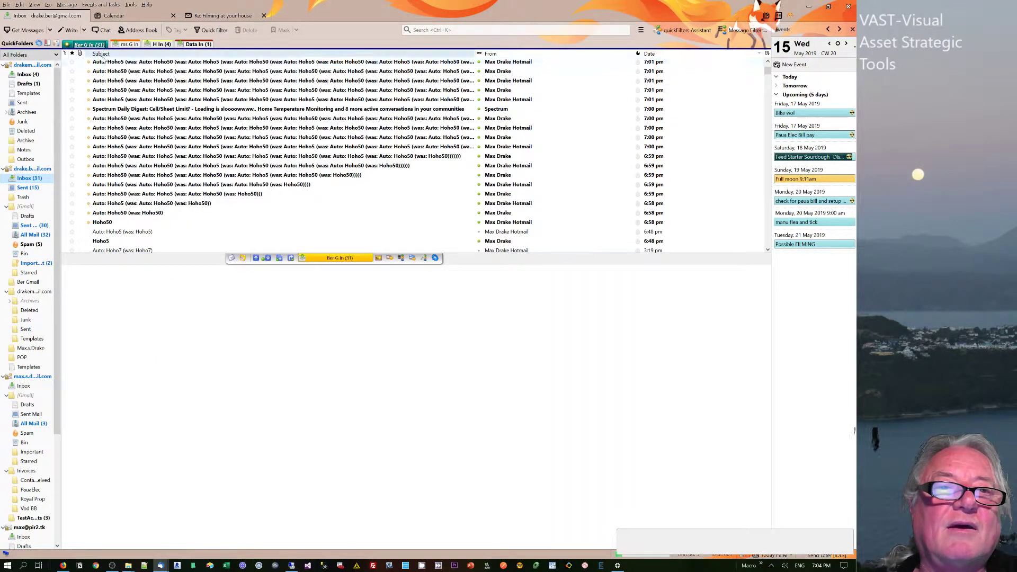
{"action": "left_click", "coordinate": [102, 222], "text": "shift"}
{"action": "key", "text": "Delete"}
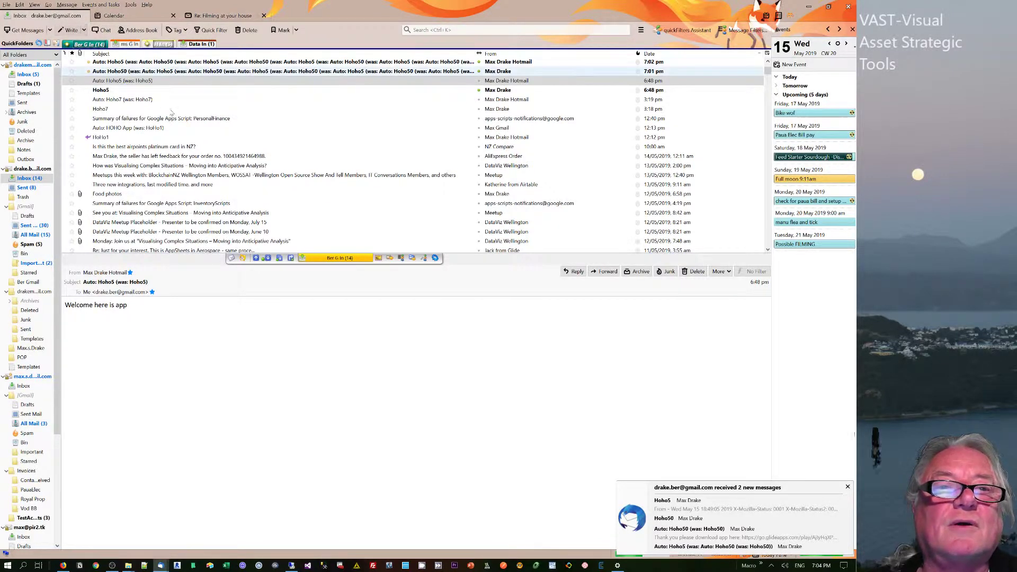
Send a test message with subject Hoho24 from Gmail to the Hotmail address.
{"action": "key", "text": "ctrl+n"}
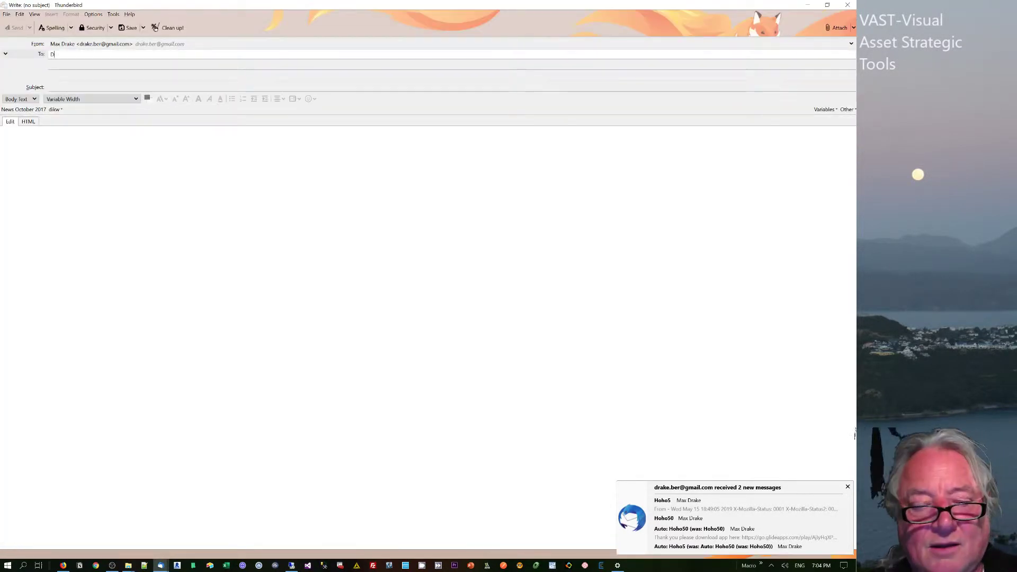
{"action": "key", "text": "Down"}
{"action": "key", "text": "Down"}
{"action": "key", "text": "Return"}
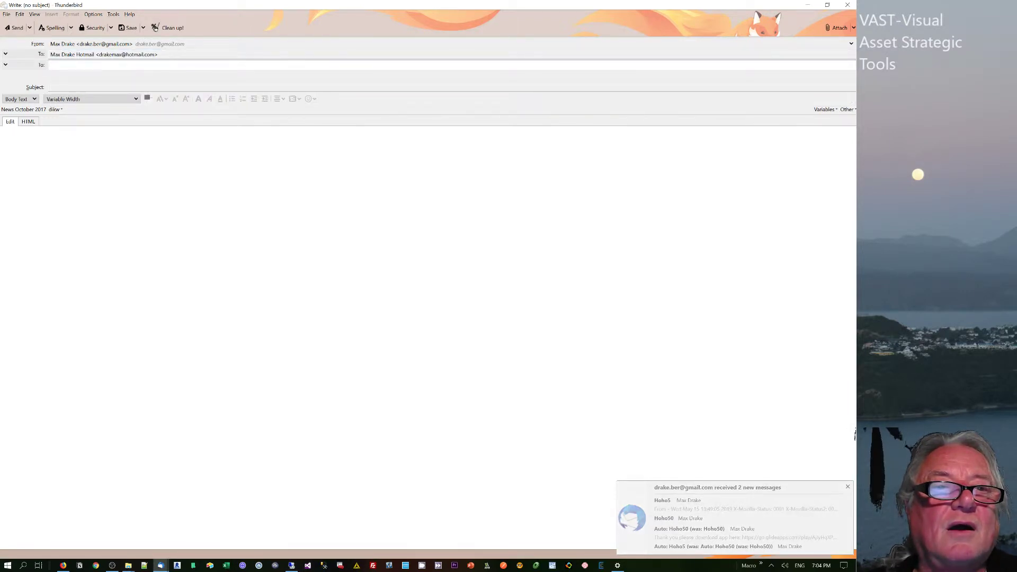
{"action": "key", "text": "Tab"}
{"action": "type", "text": "hOHO24"}
{"action": "key", "text": "shift+Left"}
{"action": "key", "text": "shift+Left"}
{"action": "key", "text": "shift+Left"}
{"action": "key", "text": "shift+Left"}
{"action": "key", "text": "shift+Left"}
{"action": "key", "text": "shift+Left"}
{"action": "type", "text": "Hoho24"}
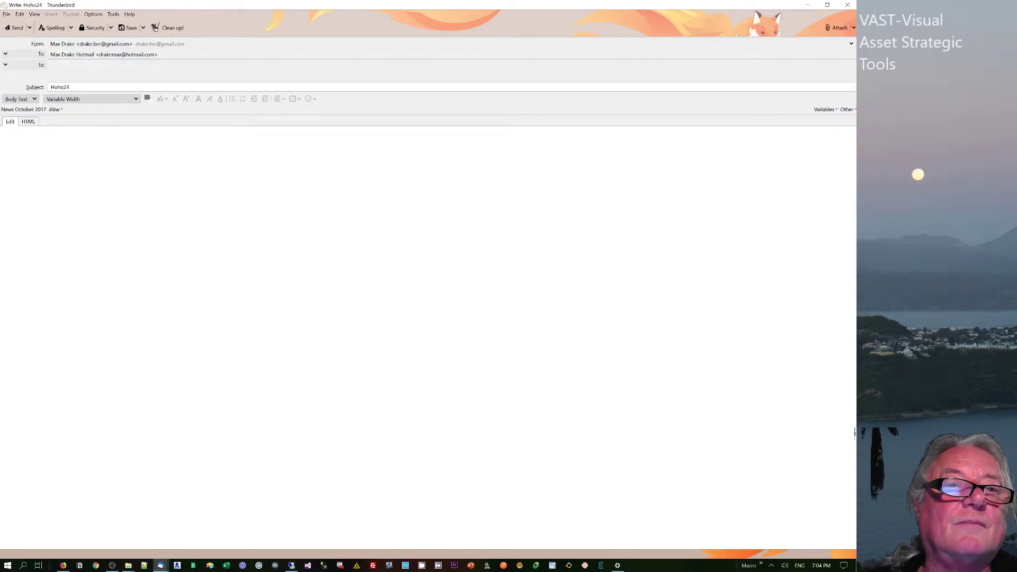
{"action": "left_click", "coordinate": [17, 28]}
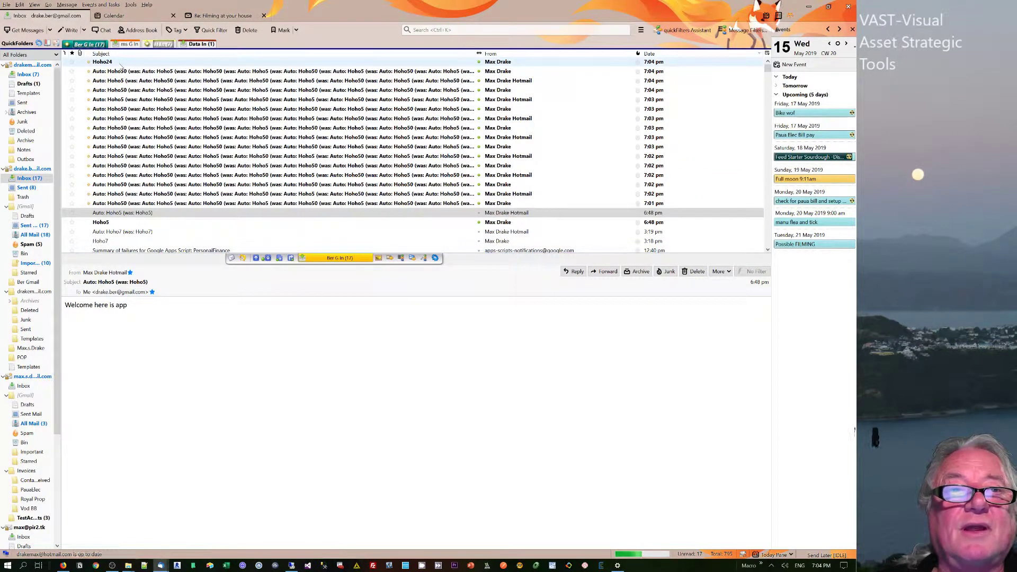
Check both inboxes and preview the 'Auto: Hoho24 (was: Hoho24)' reply with the app link.
{"action": "left_click", "coordinate": [112, 62]}
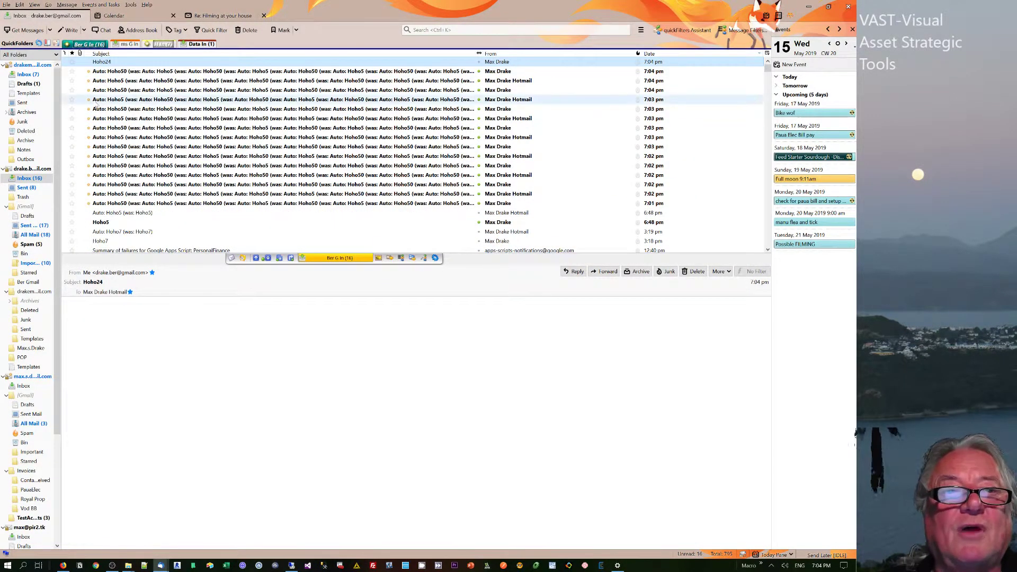
{"action": "left_click", "coordinate": [33, 77]}
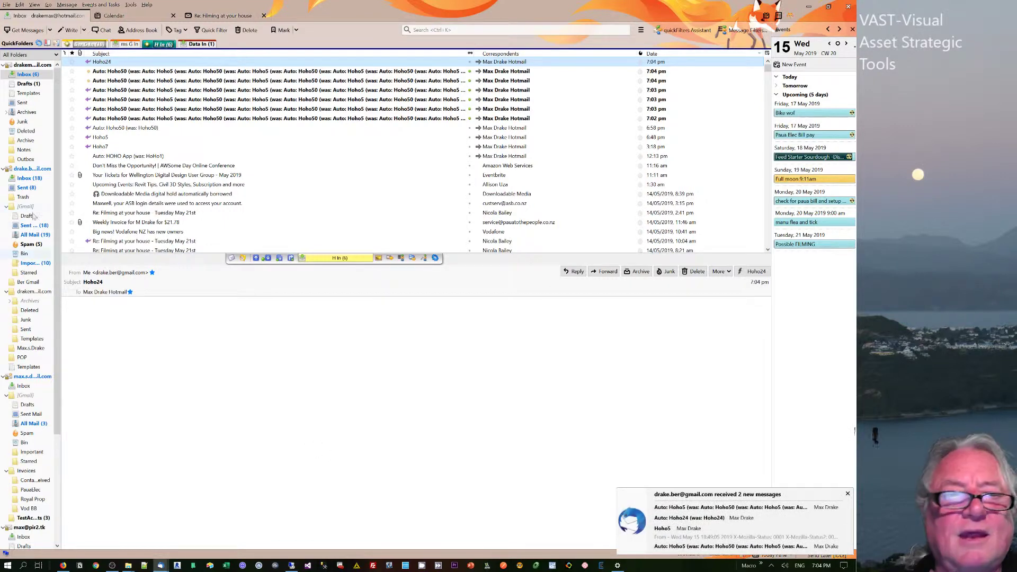
{"action": "left_click", "coordinate": [24, 177]}
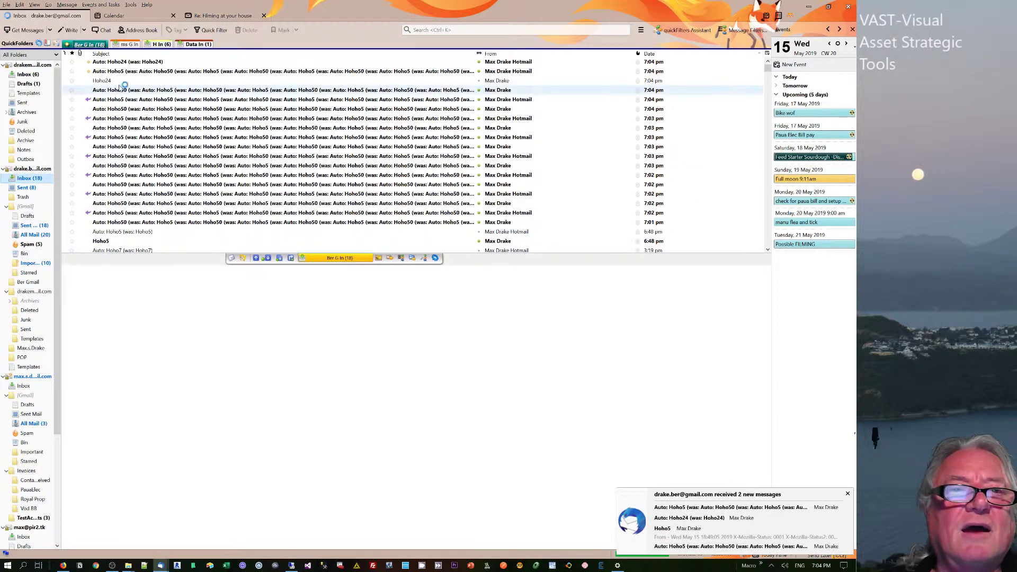
{"action": "left_click", "coordinate": [142, 62]}
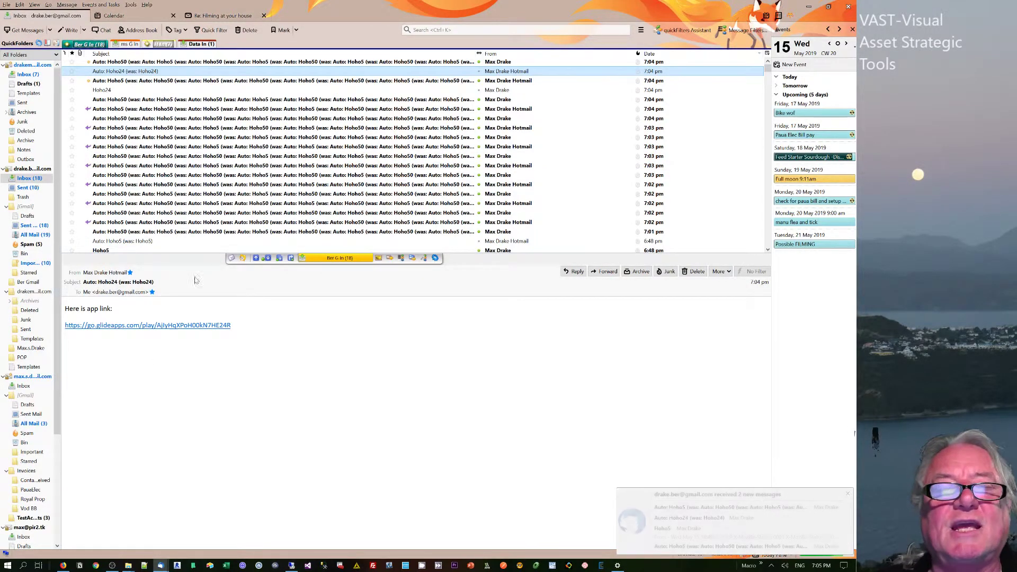
Minimize Thunderbird to bring forward Firefox with the HopOnHopOff Glide play page and QR code.
{"action": "left_click", "coordinate": [807, 7]}
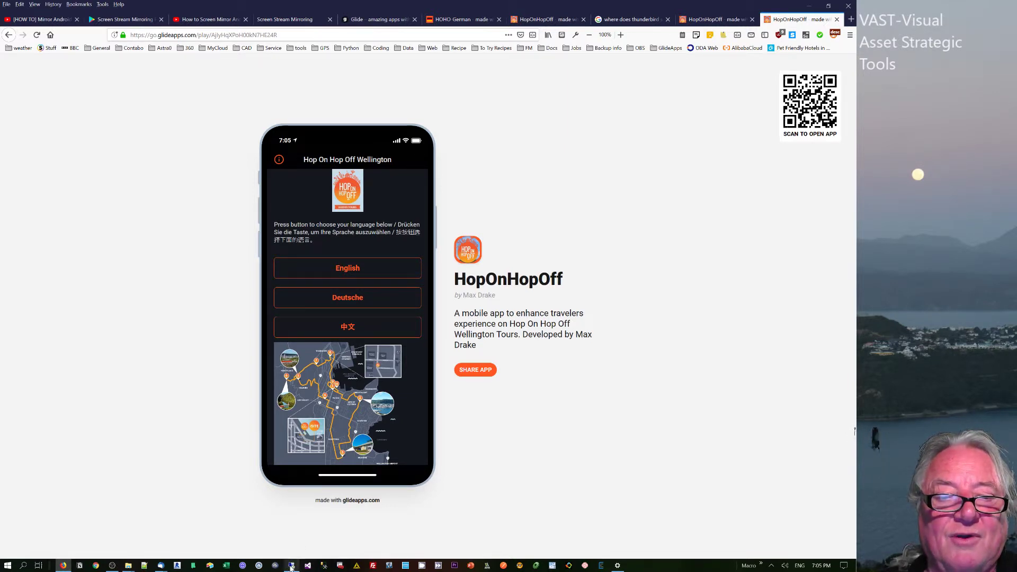
{"action": "mouse_move", "coordinate": [291, 567]}
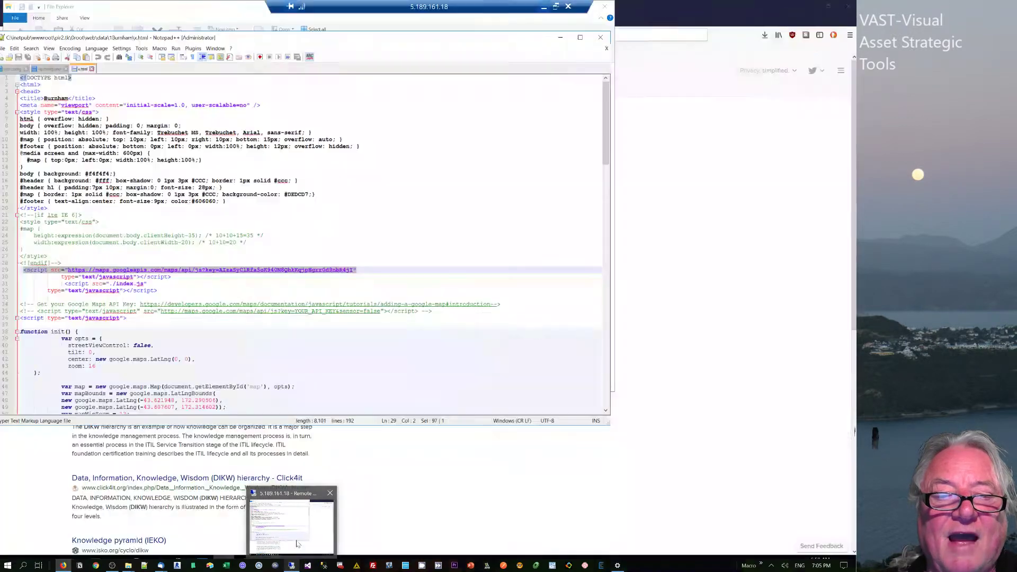